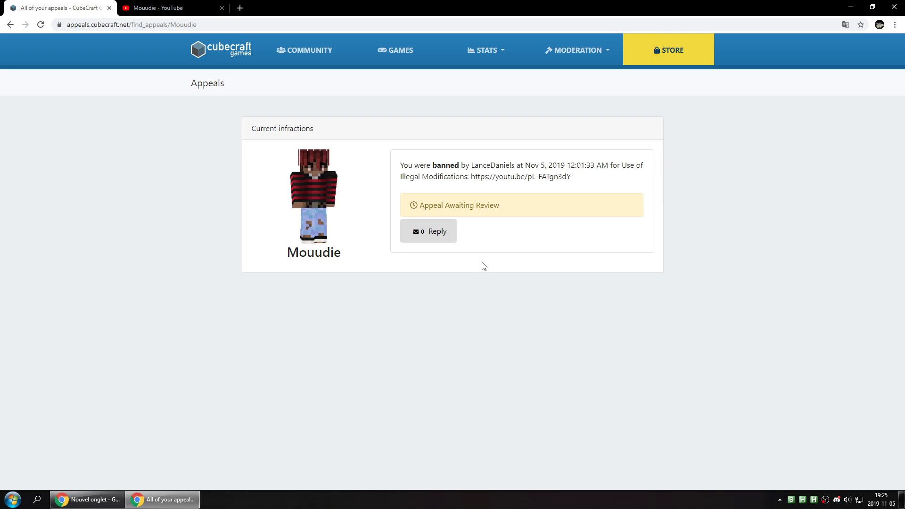
Switch to the 'Mouudie - YouTube' tab after reading the Illegal Modifications ban notice
click(179, 6)
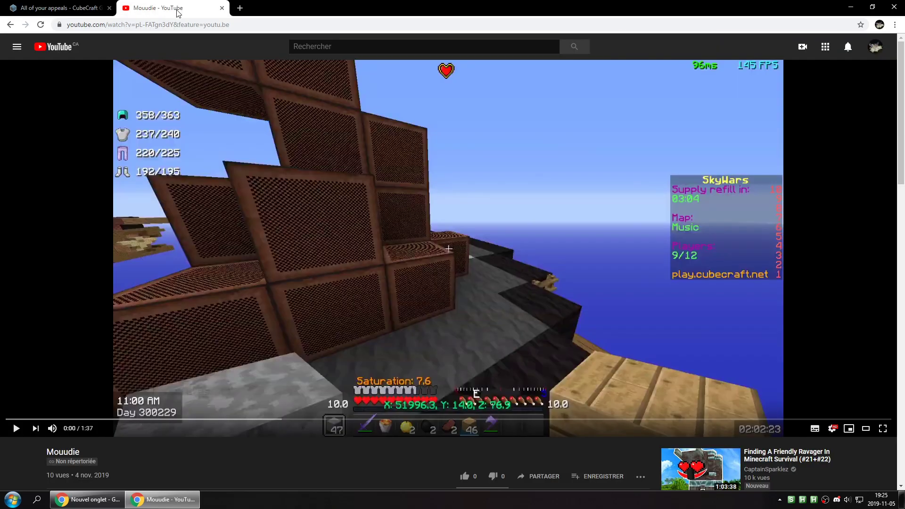
Play the Mouudie SkyWars clip, pausing and resuming, and stop it at 1:03
click(499, 263)
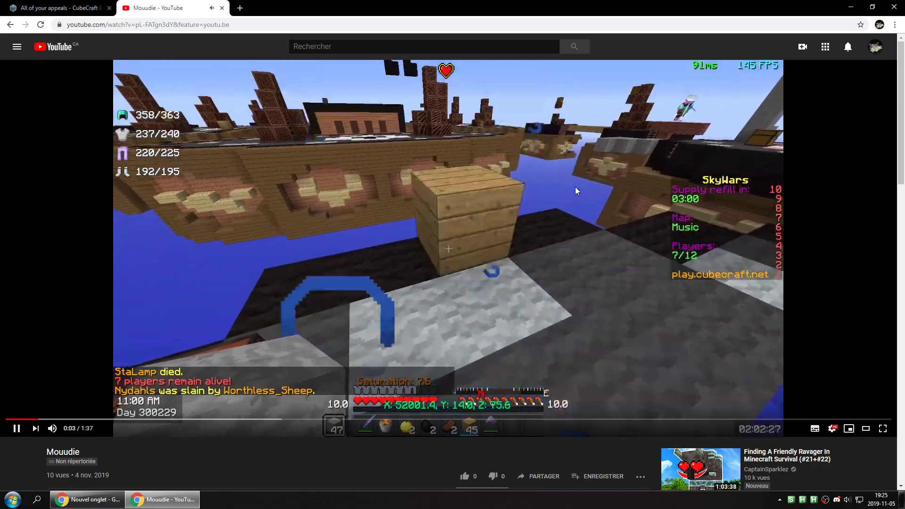
click(298, 336)
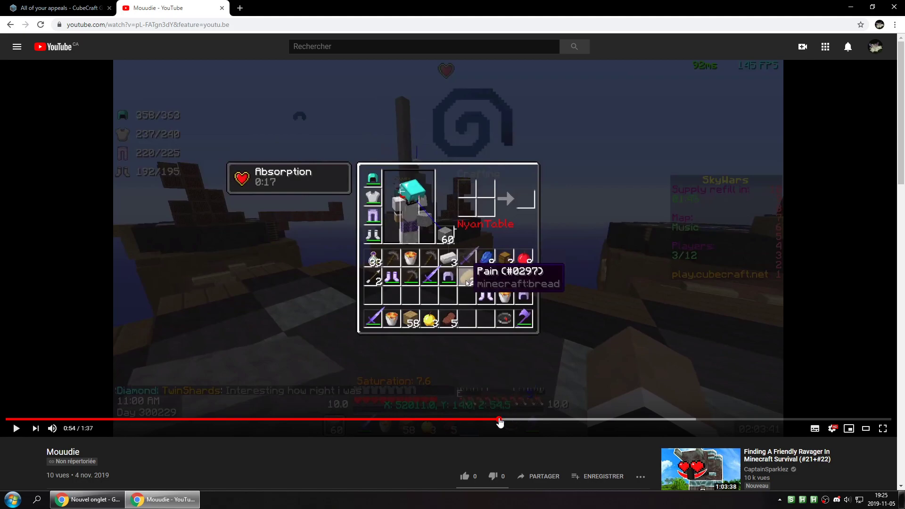
key(space)
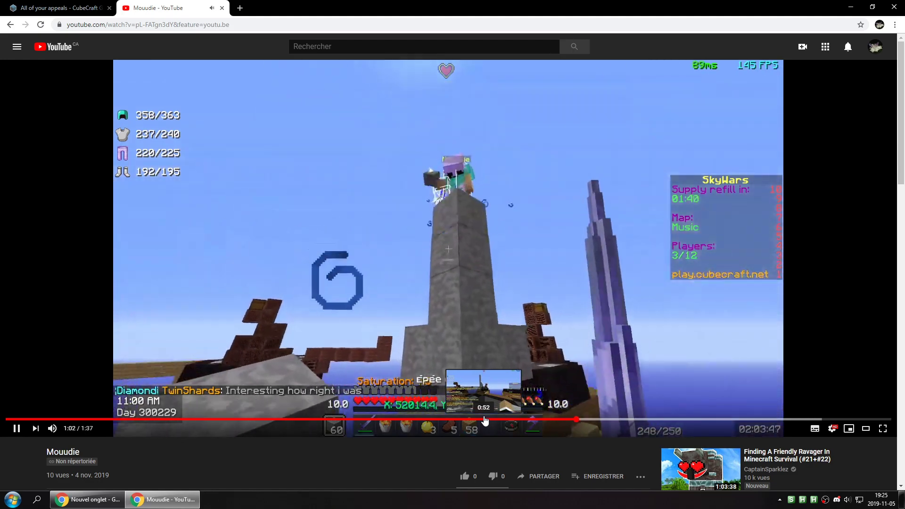
click(485, 318)
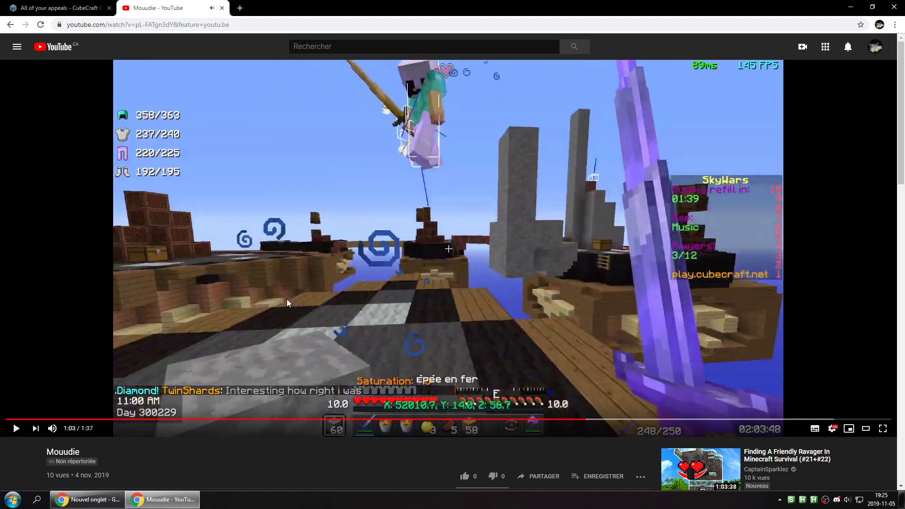
scroll(288, 297, down, 5)
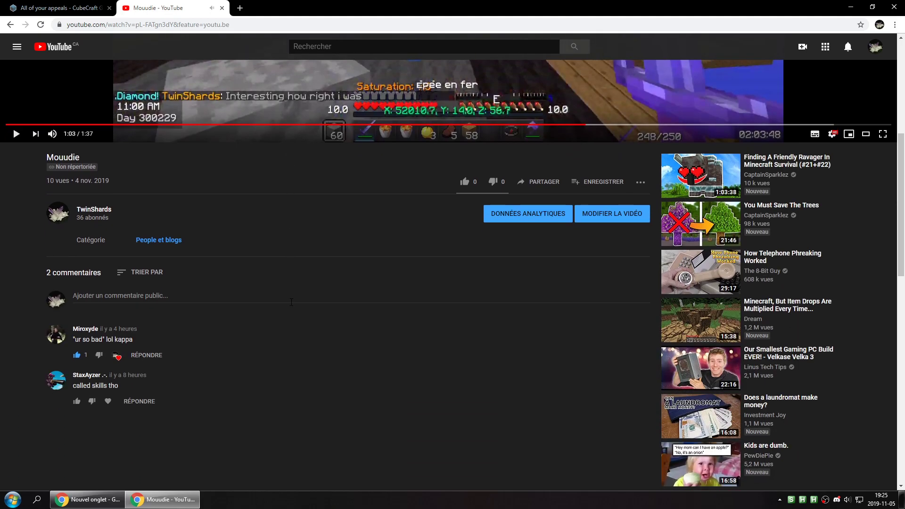
mouse_move(114, 376)
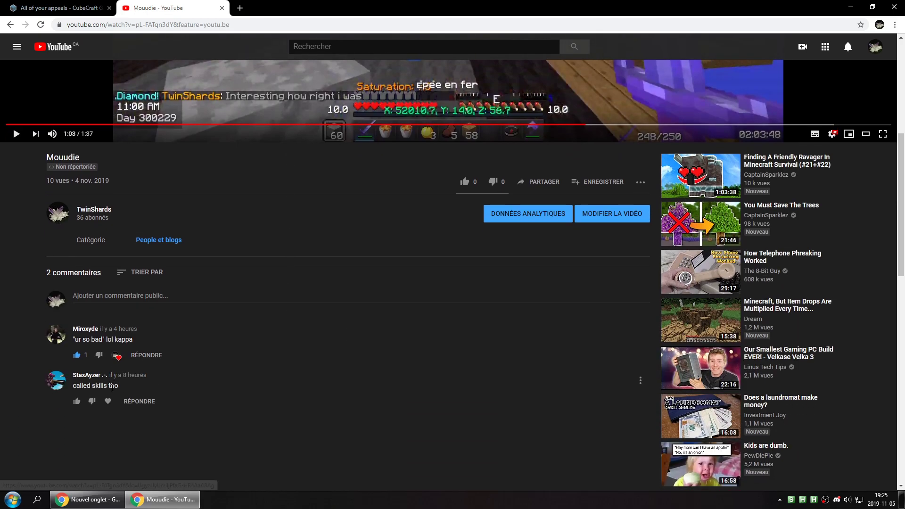
Visit StaxAyzer's channel, pause its autoplaying trailer, and bring up the bandicam video's link menu
click(84, 376)
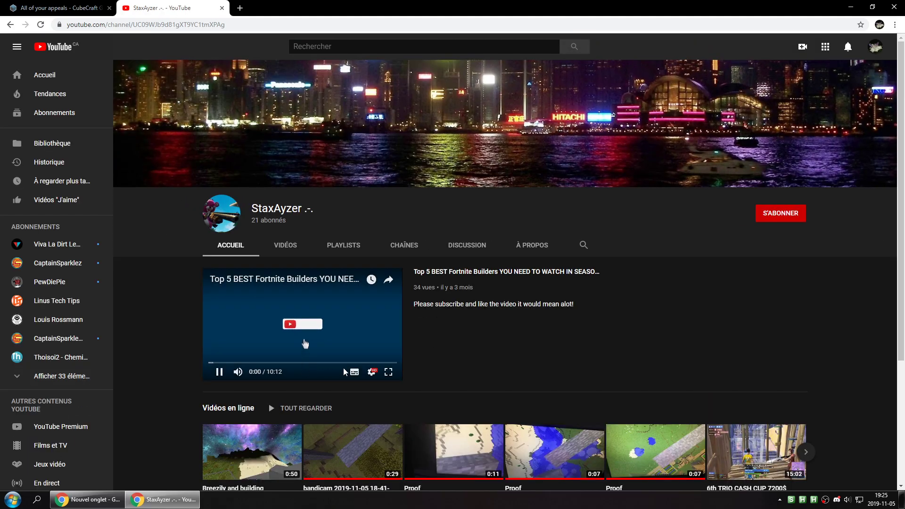
click(219, 372)
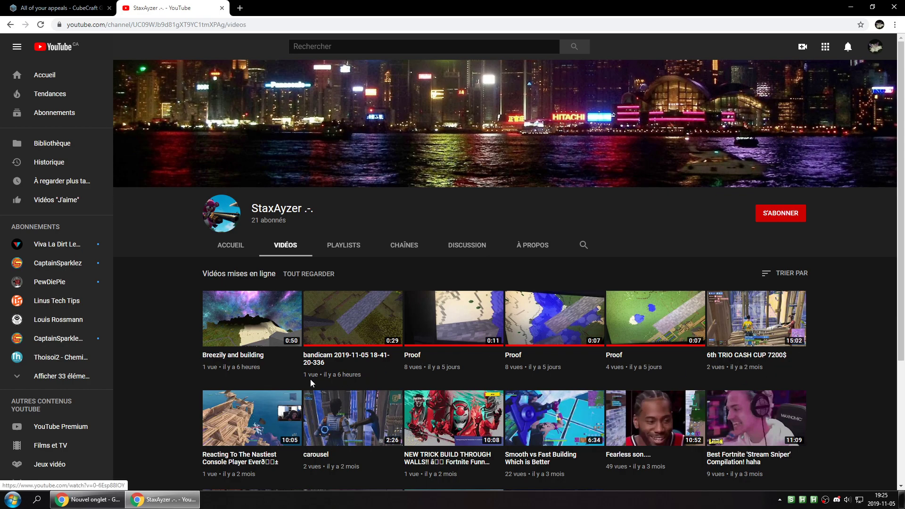
right_click(361, 319)
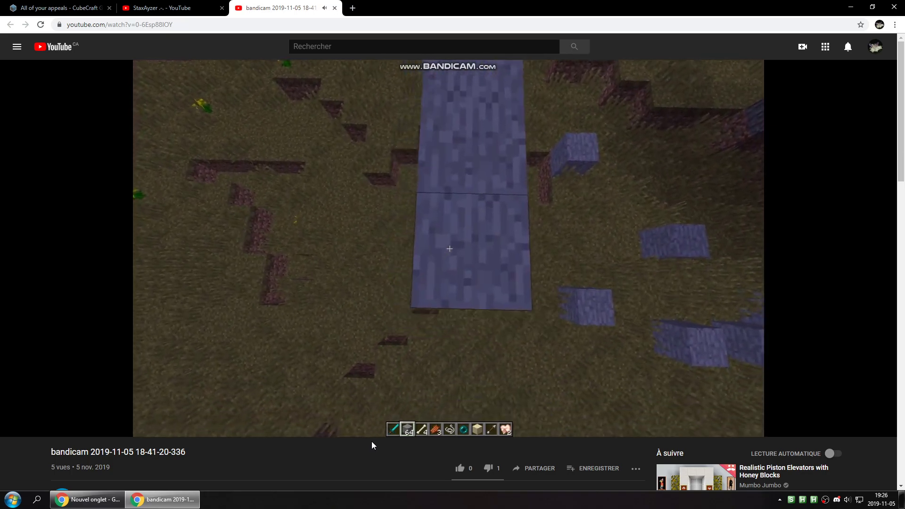
mouse_move(449, 247)
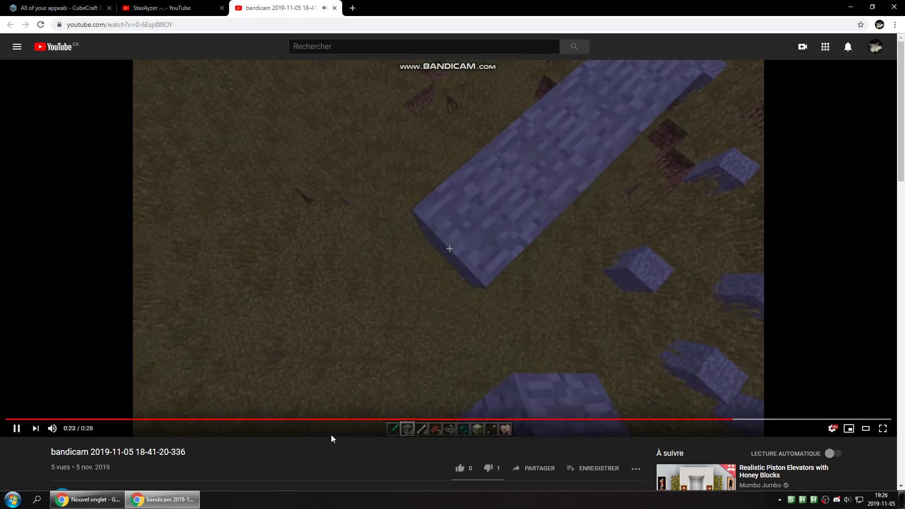
Pause the bandicam recording at about 0:17
click(331, 435)
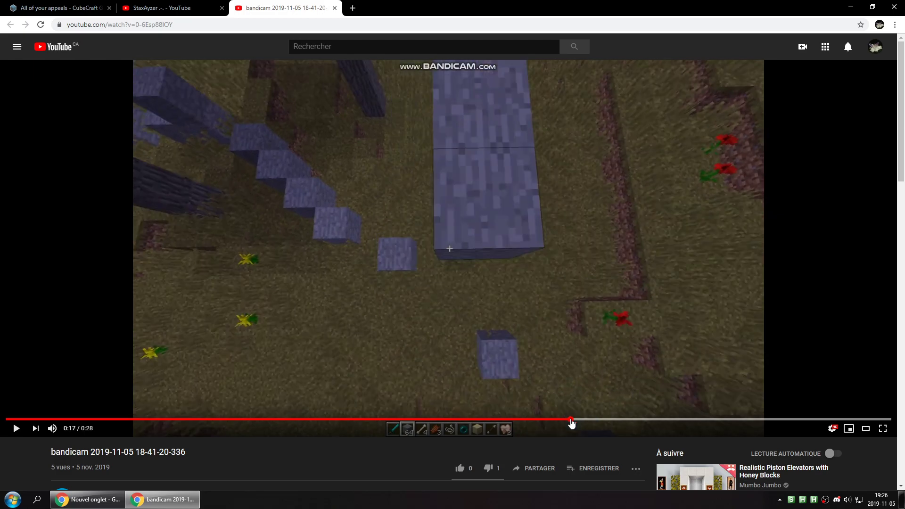
Rewind the bandicam recording to 0:16 and advance it frame by frame toward 0:18
drag(559, 424, 524, 425)
click(523, 425)
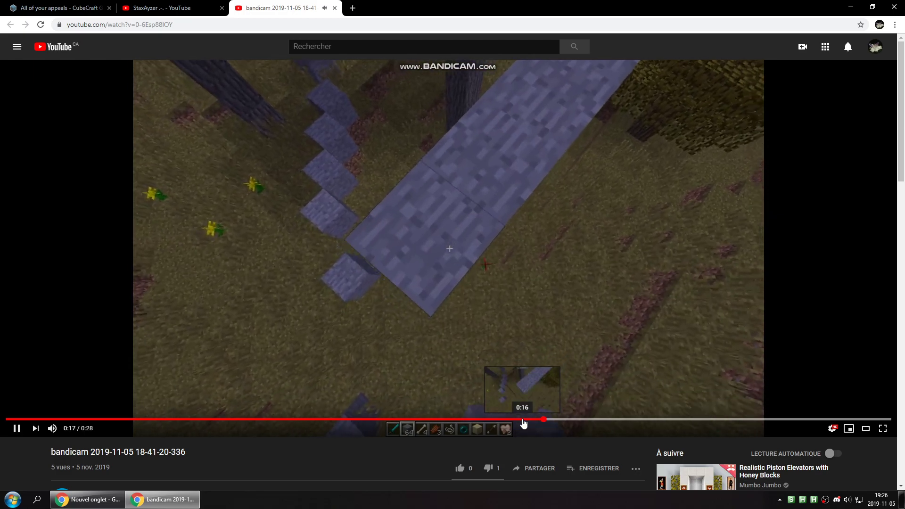
key(space)
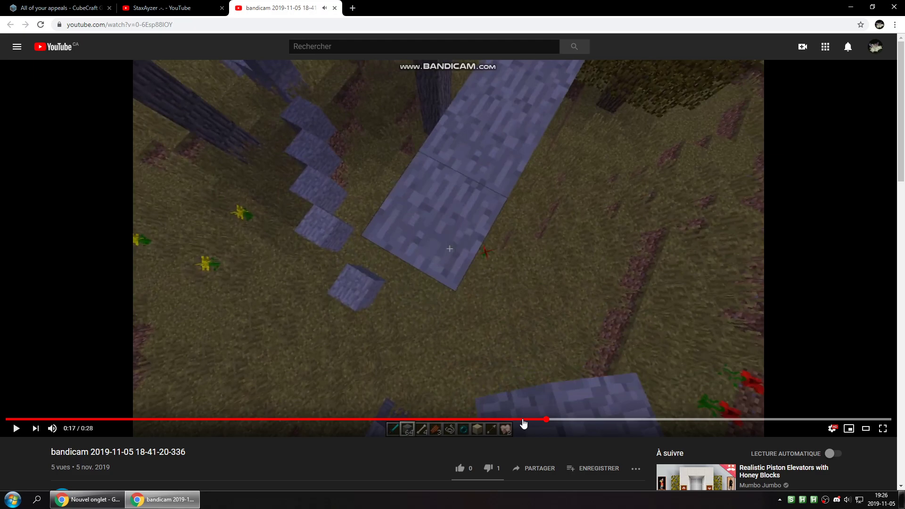
key(space)
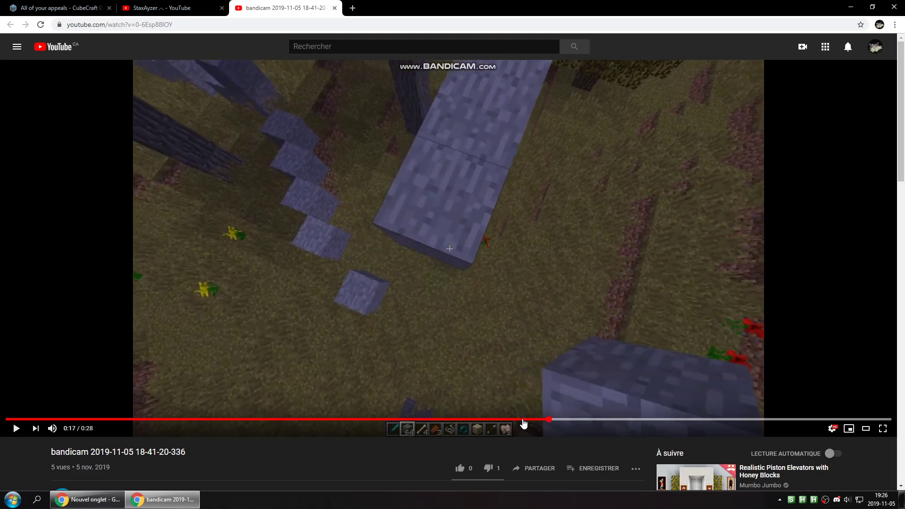
key(space)
key(space)
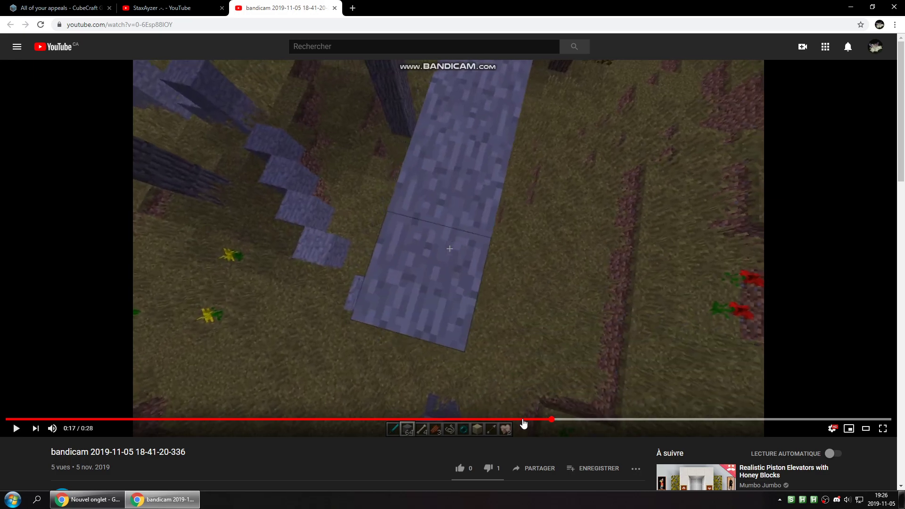
key(space)
key(space)
key(space)
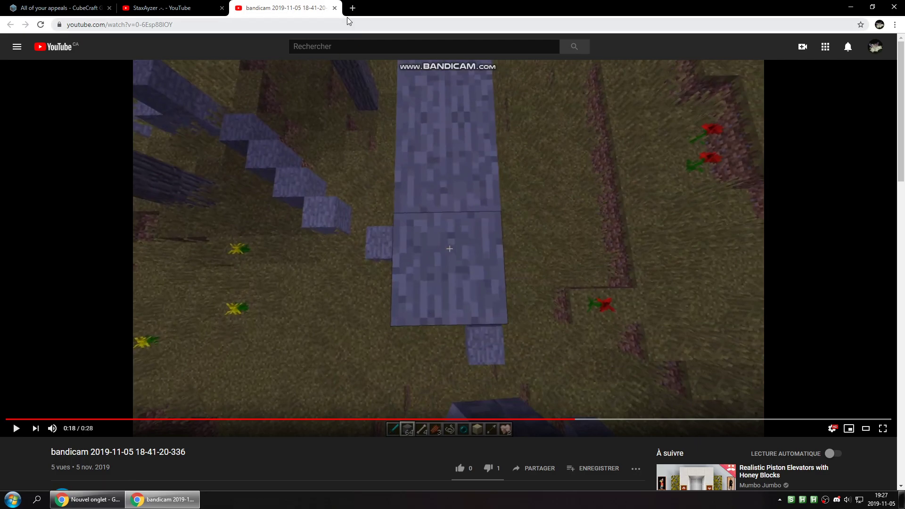
Close the bandicam recording's tab to return to StaxAyzer's channel
click(336, 7)
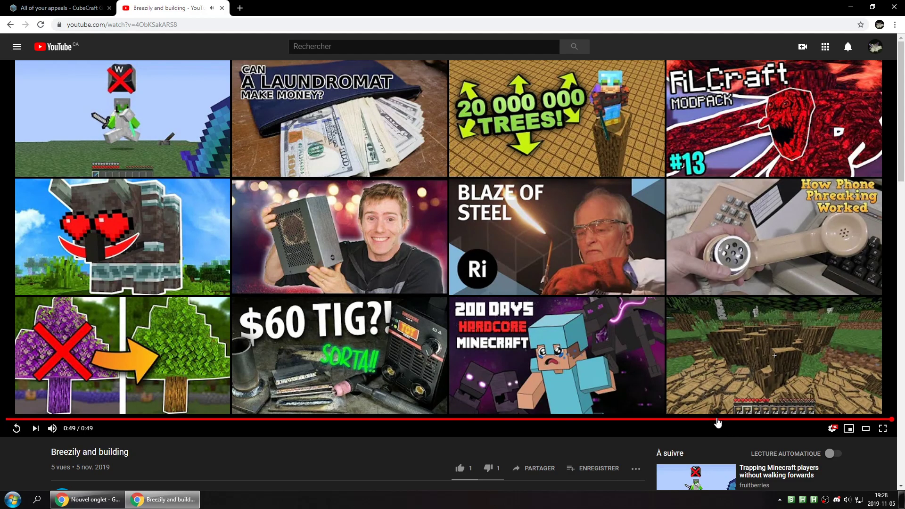
Rewind 'Breezily and building' to 0:00 and play it again, reaching about 0:05
click(718, 419)
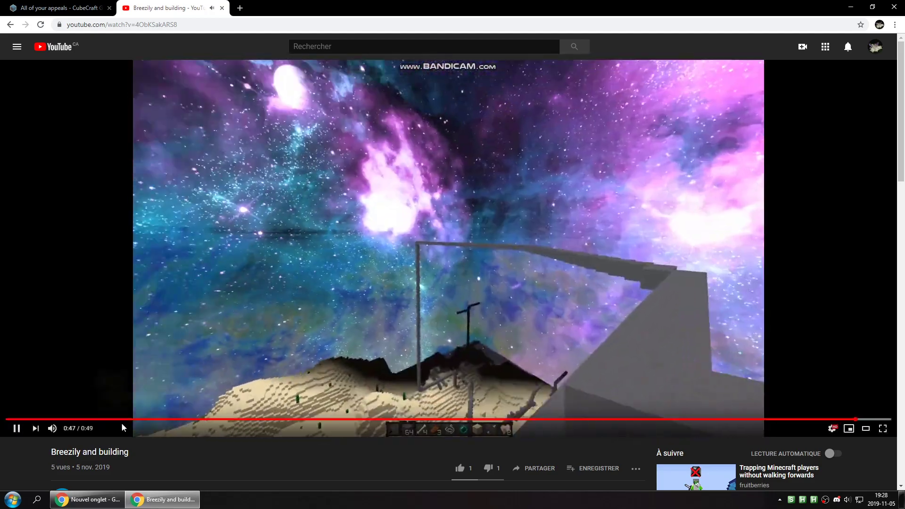
click(11, 422)
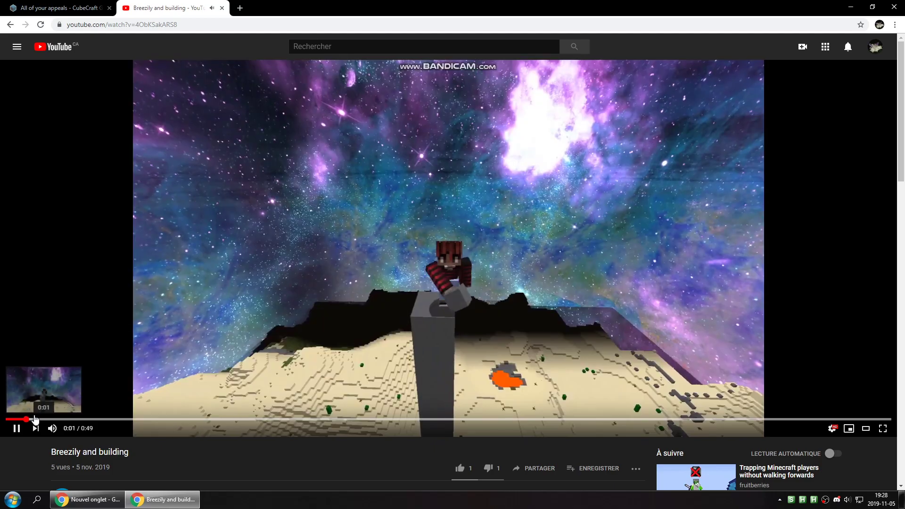
key(space)
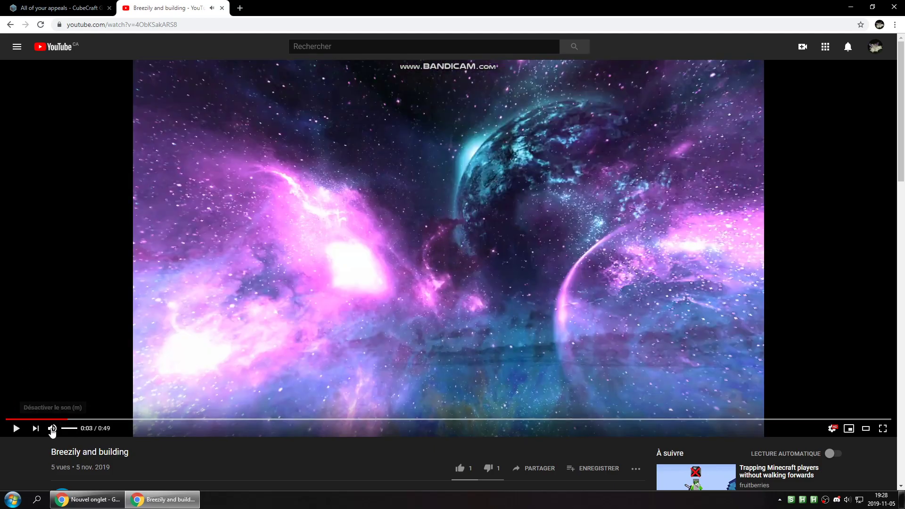
click(120, 370)
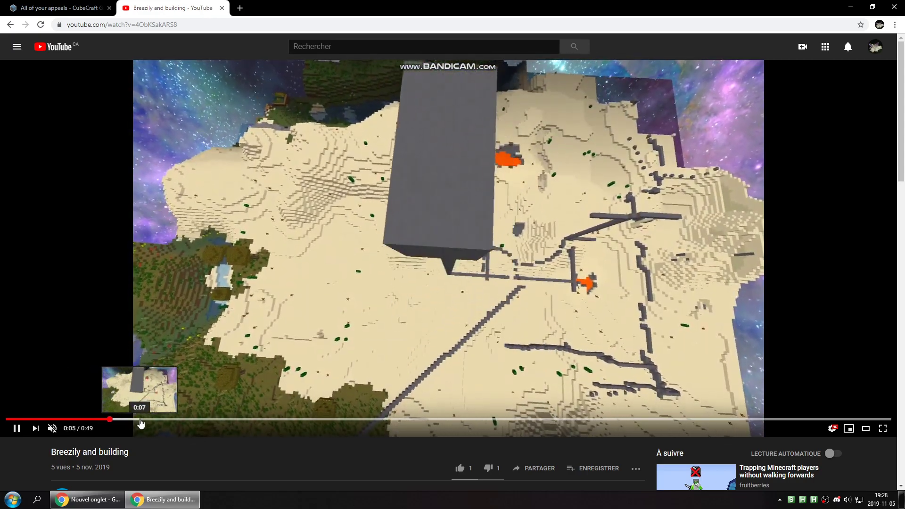
Pause the muted 'Breezily and building' video at 0:06
key(space)
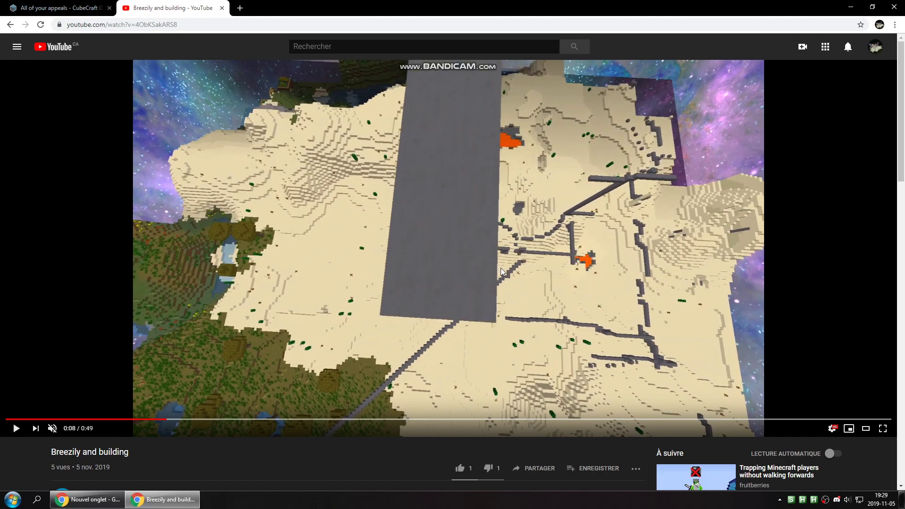
scroll(478, 264, down, 4)
scroll(464, 264, down, 4)
scroll(436, 329, down, 3)
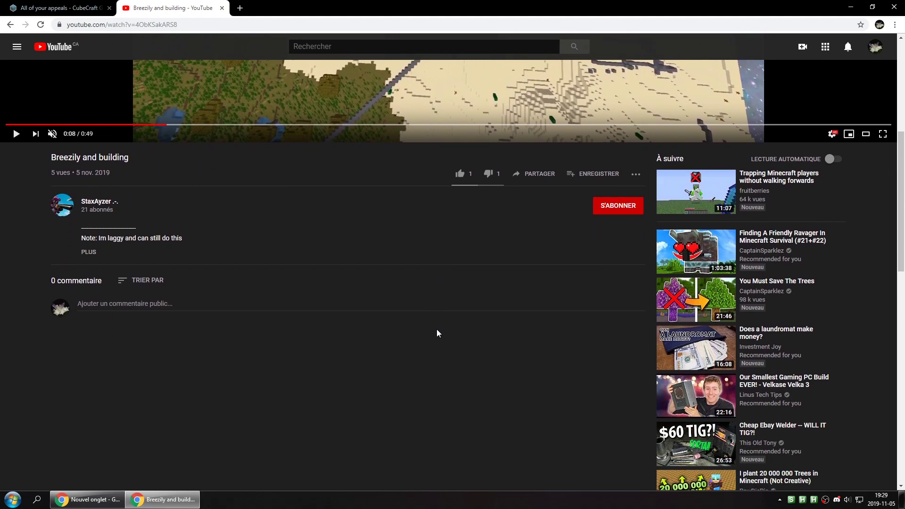
scroll(498, 354, up, 5)
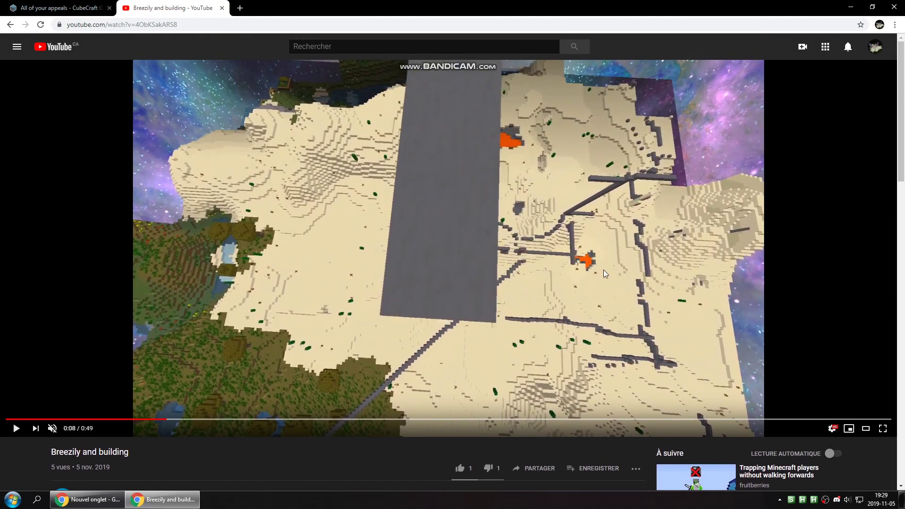